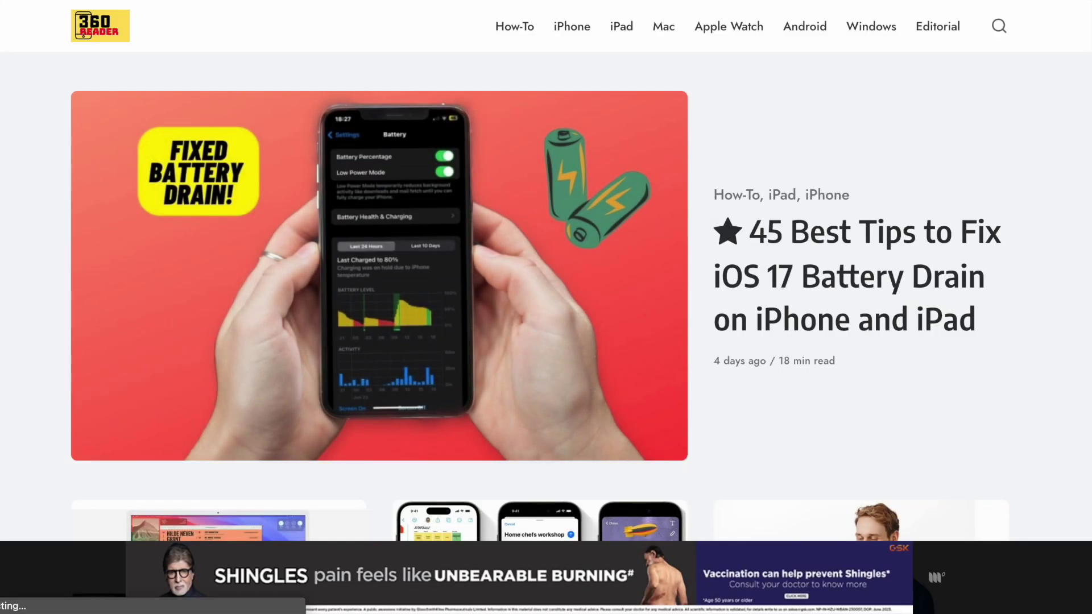
Scroll the 360 Reader homepage past the featured battery-drain story to the lower article rows
scroll(546, 296, "down", 5)
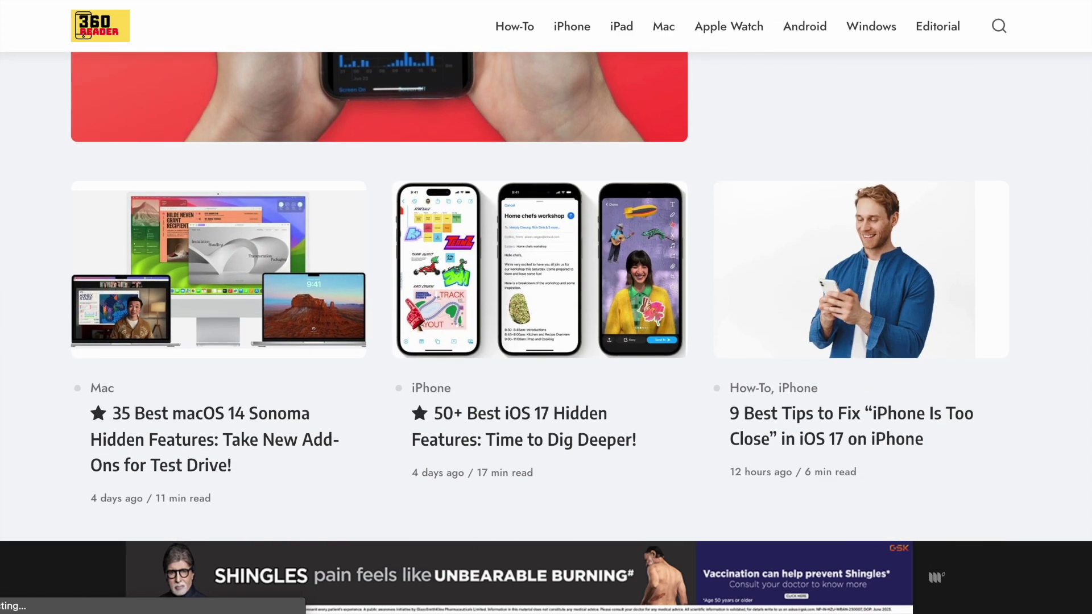
scroll(546, 296, "down", 6)
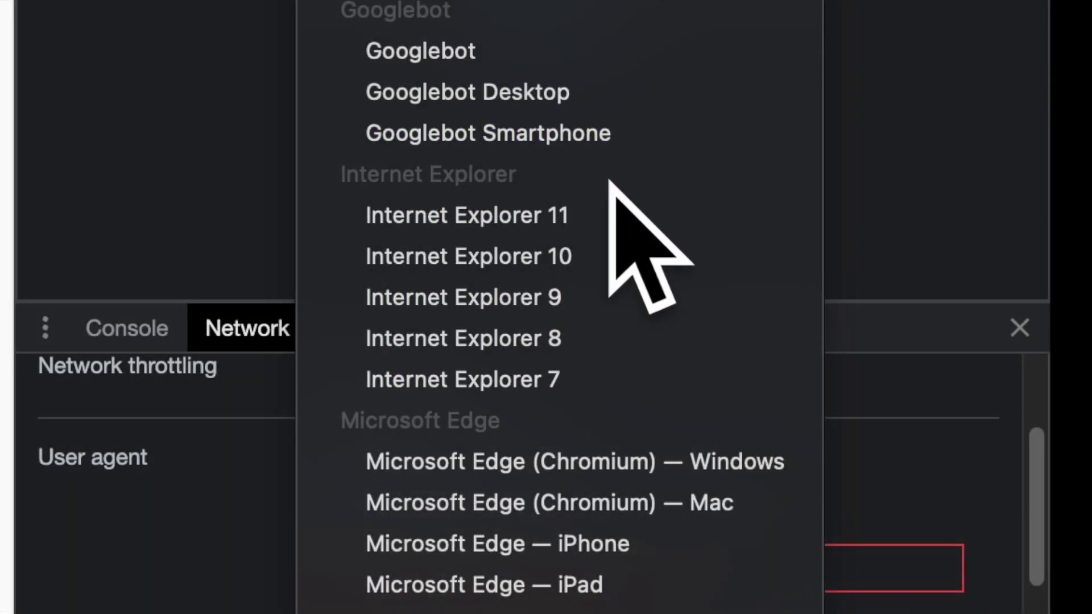
scroll(427, 527, "down", 2)
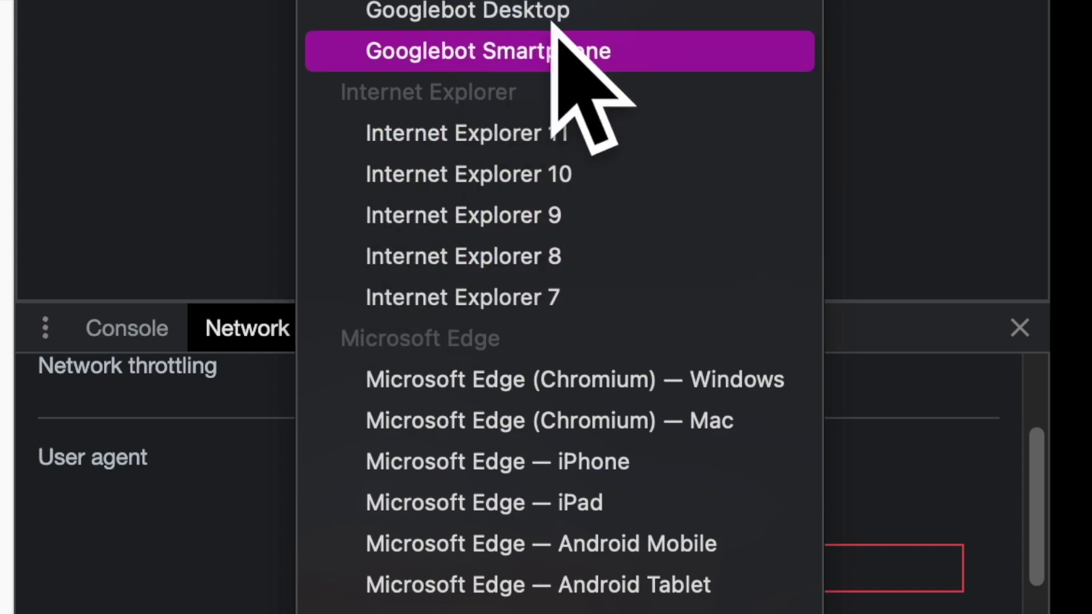
scroll(450, 280, "up", 2)
left_click(447, 296)
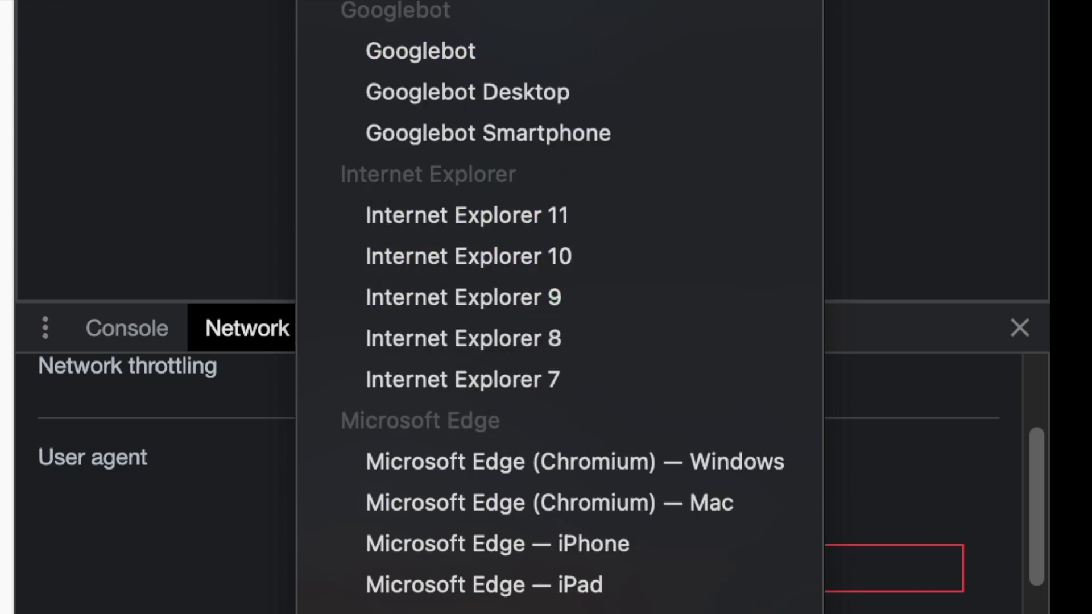
Scroll down to the pagination bar, then back up to the Safari webpage and Live Stickers row
scroll(464, 393, "down", 1)
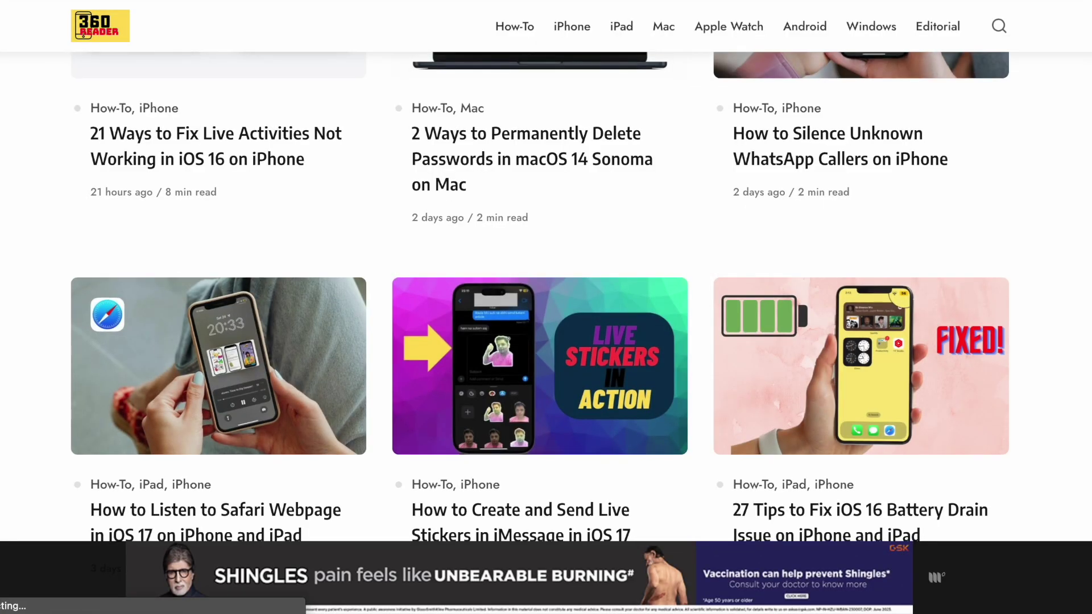
scroll(541, 296, "down", 1)
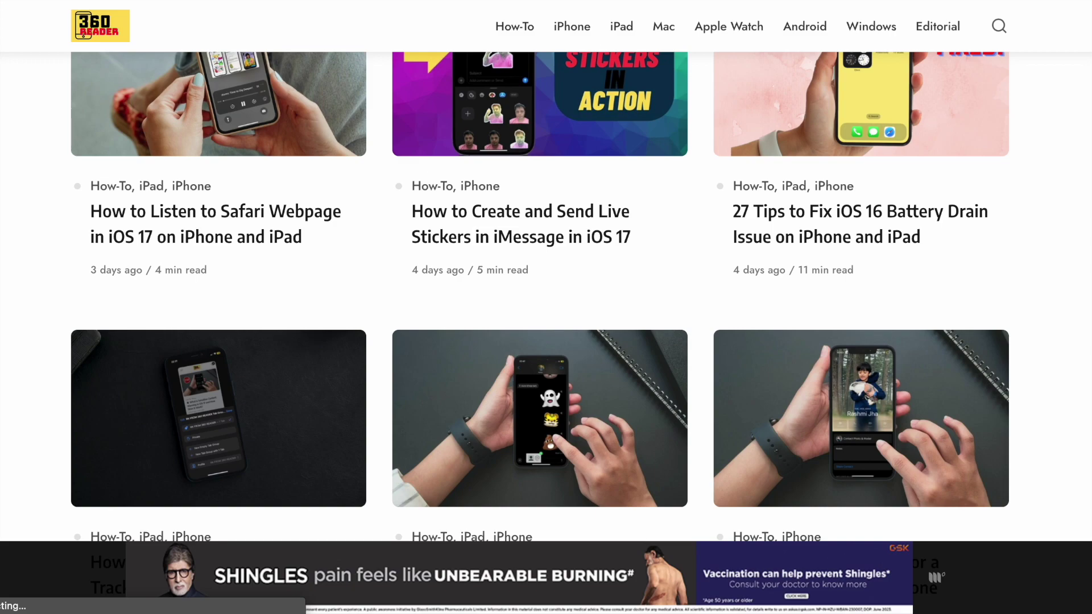
scroll(546, 295, "down", 4)
scroll(546, 296, "down", 5)
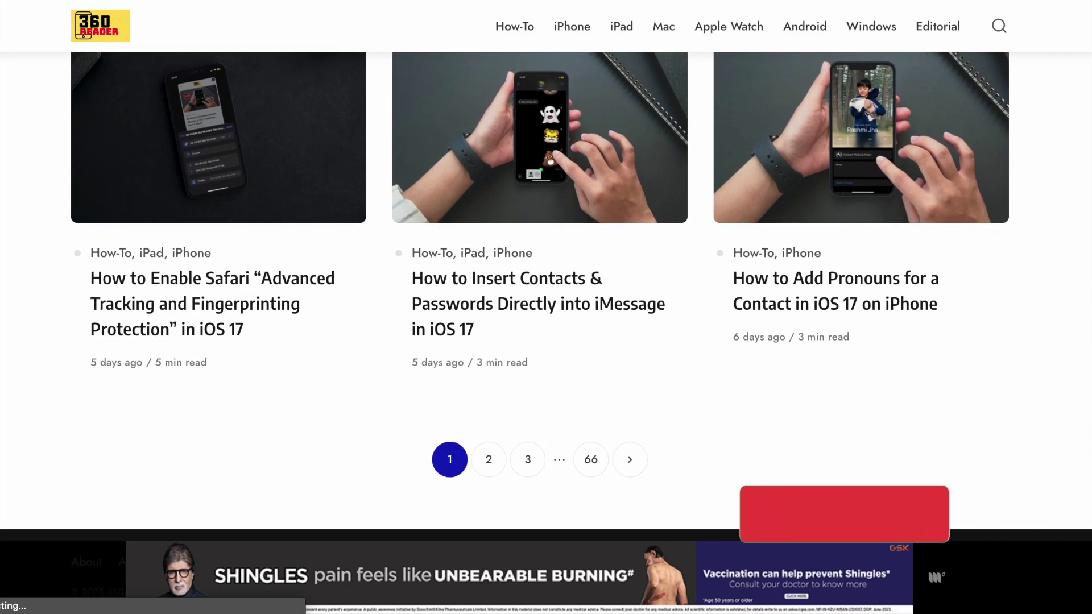
scroll(546, 295, "up", 5)
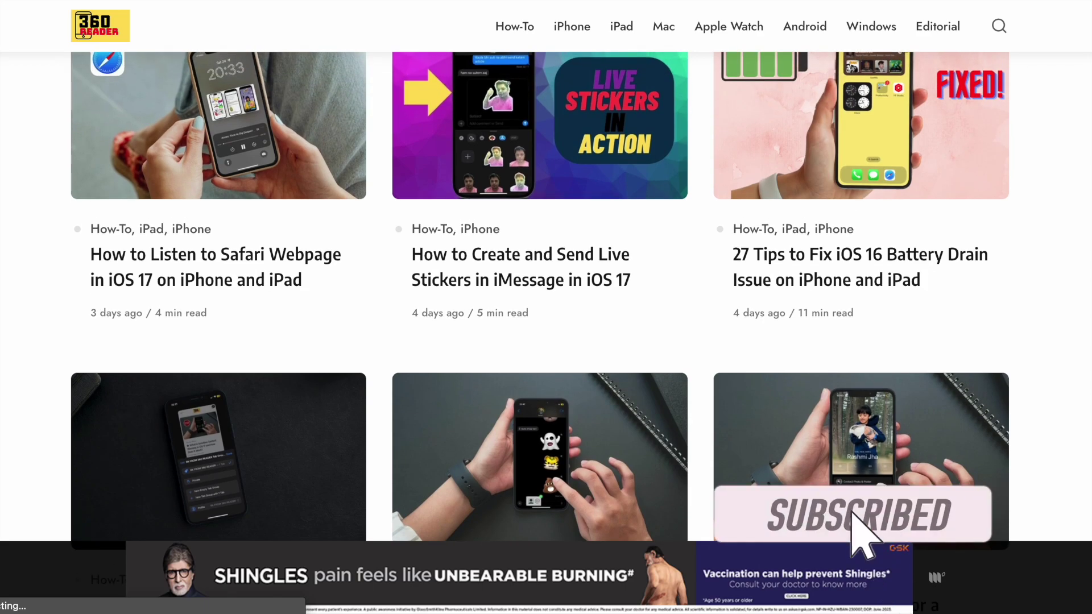
scroll(546, 296, "up", 4)
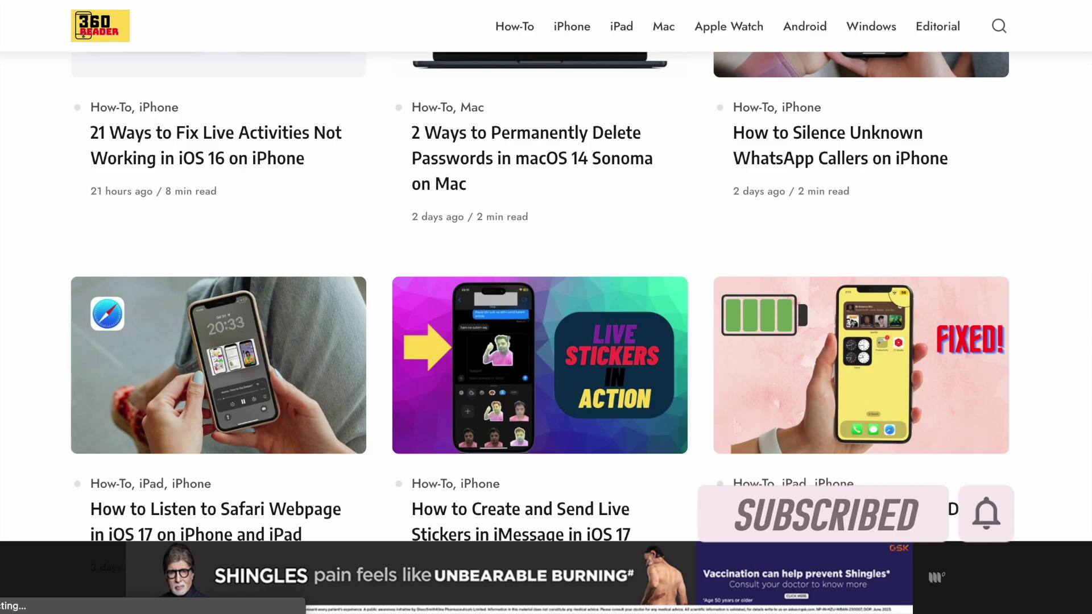
scroll(546, 296, "up", 4)
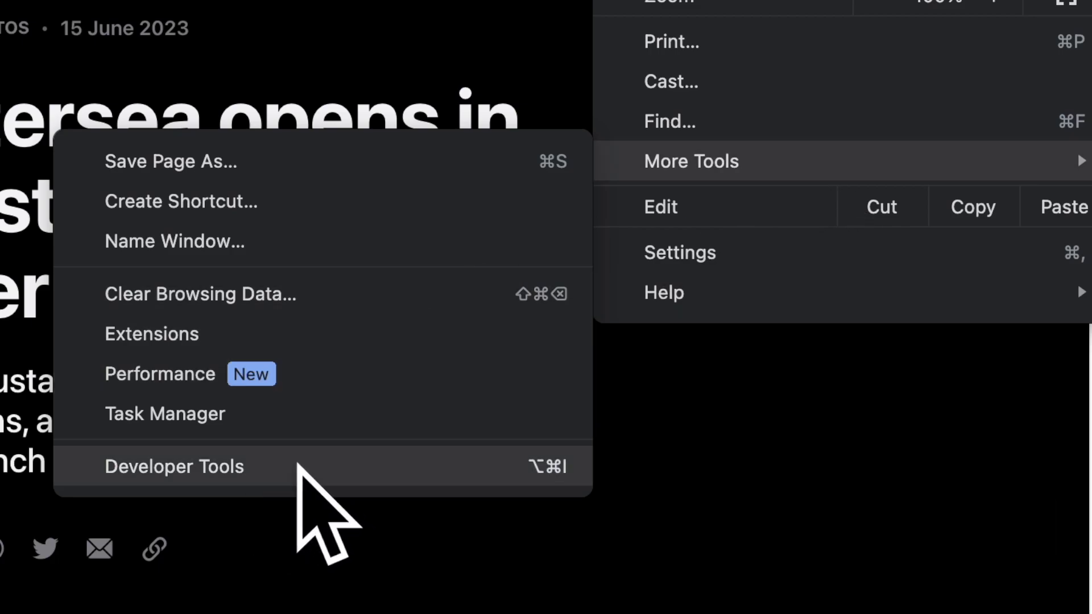
Open DevTools Network conditions and uncheck 'Use browser default' for the user agent
left_click(259, 465)
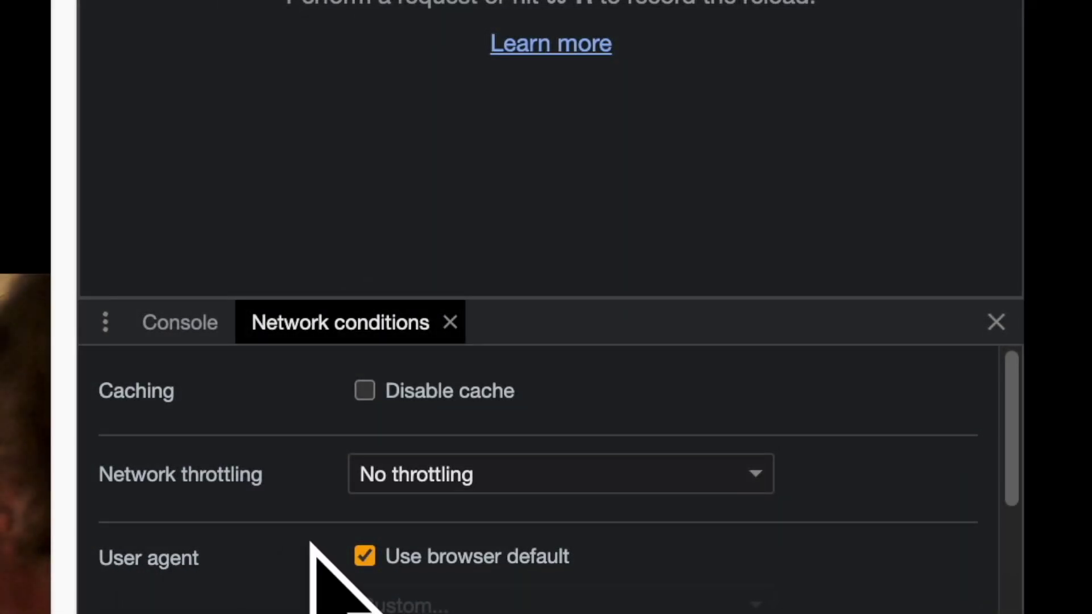
left_click(420, 554)
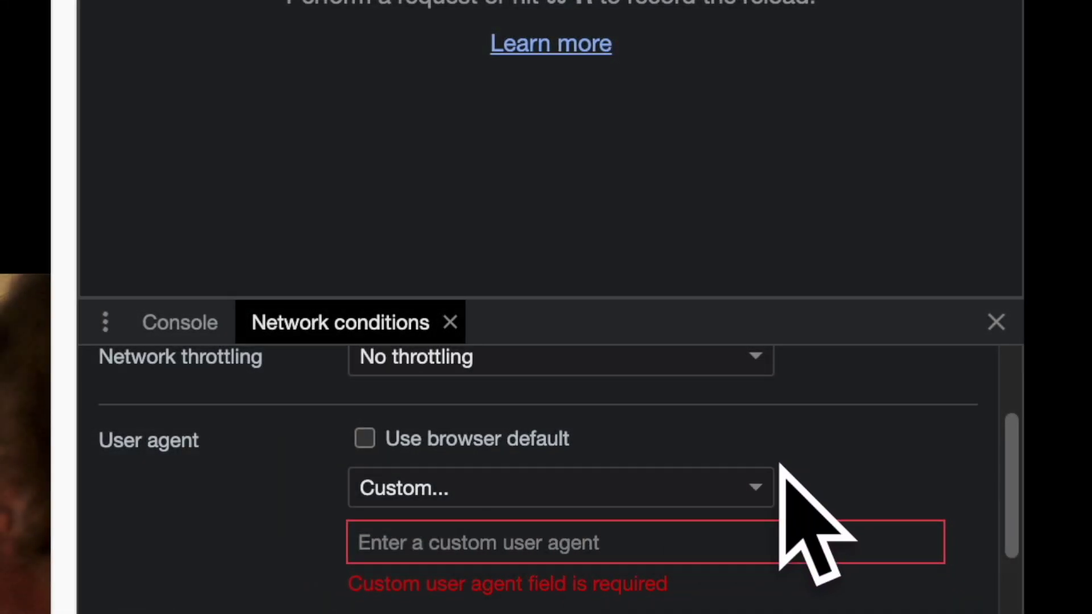
Browse the User agent presets list, including Googlebot, Internet Explorer and Microsoft Edge entries
left_click(751, 486)
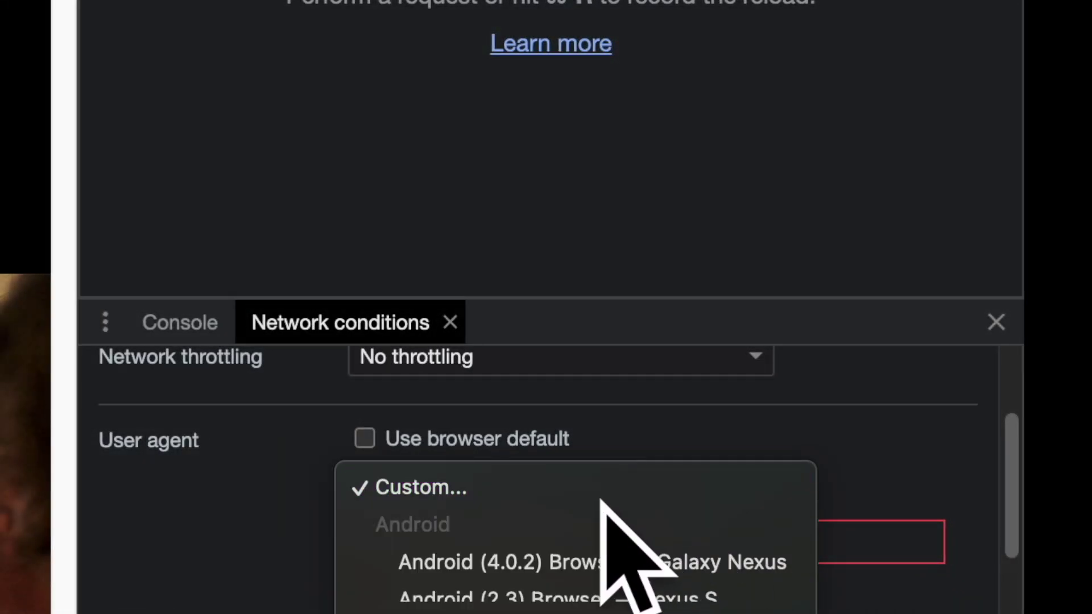
scroll(605, 526, "down", 3)
scroll(605, 523, "down", 3)
scroll(502, 437, "down", 3)
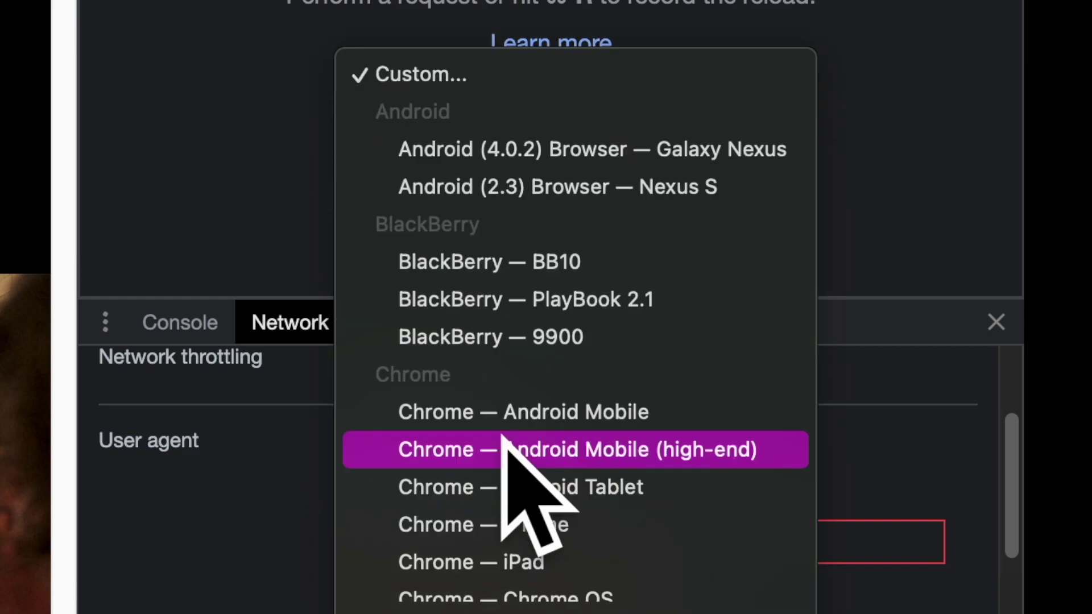
scroll(502, 437, "down", 5)
scroll(500, 319, "down", 5)
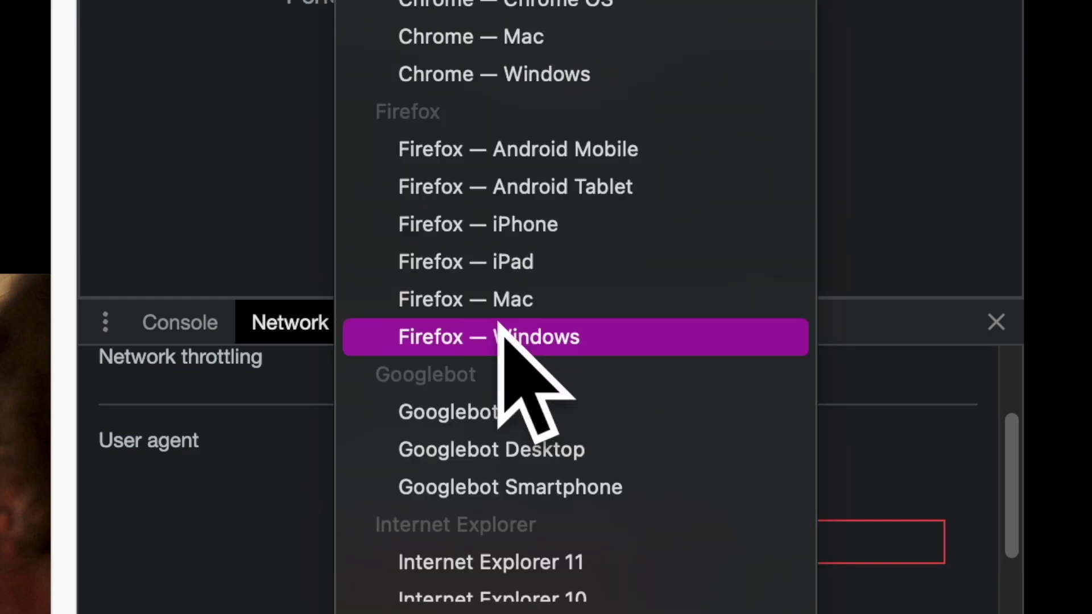
scroll(500, 228, "down", 1)
scroll(496, 261, "down", 4)
scroll(499, 273, "down", 5)
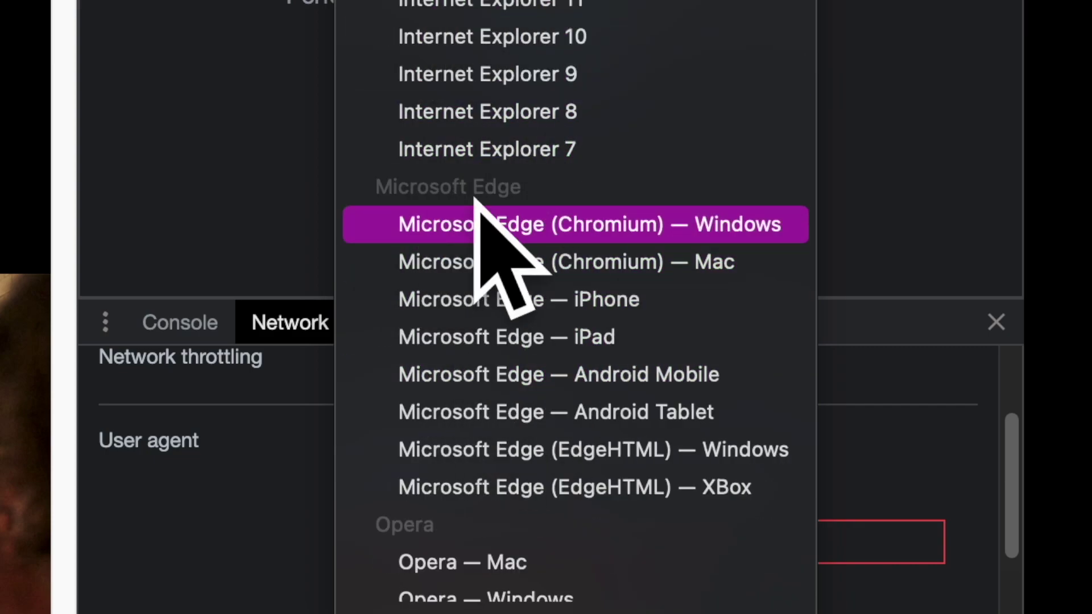
scroll(478, 201, "down", 7)
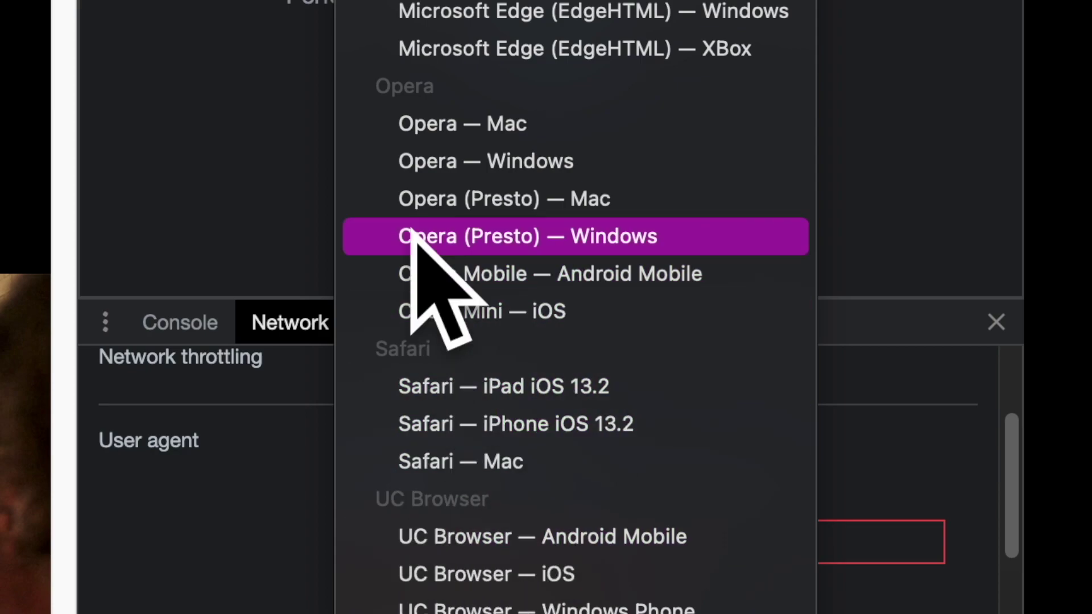
scroll(538, 23, "up", 5)
scroll(534, 3, "up", 3)
scroll(534, 3, "up", 4)
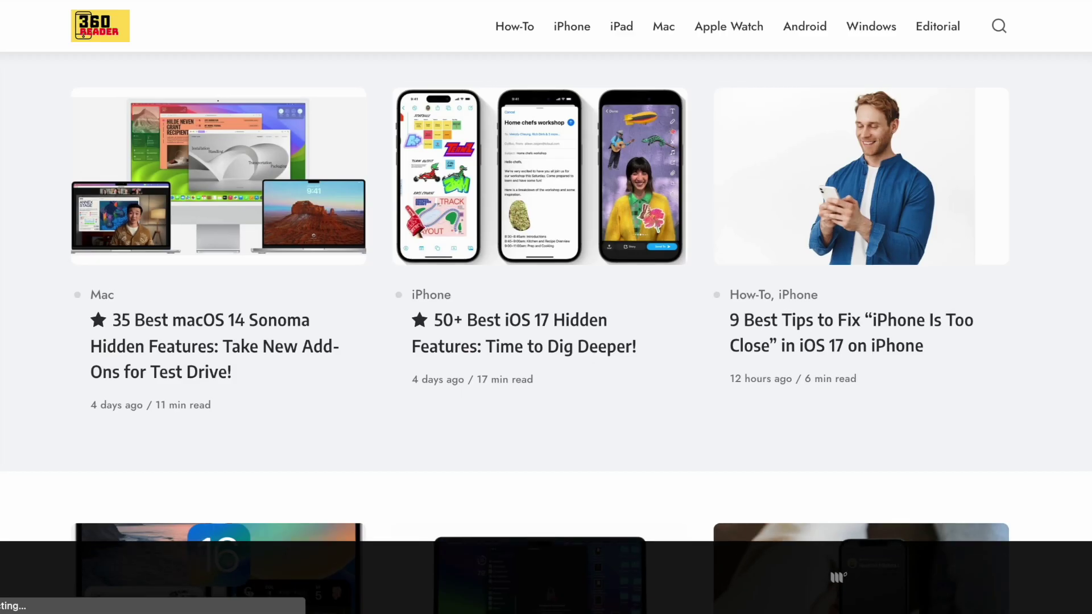
Scroll the 360 Reader homepage down to the Live Activities, password-deletion and WhatsApp-callers row
scroll(546, 307, "up", 3)
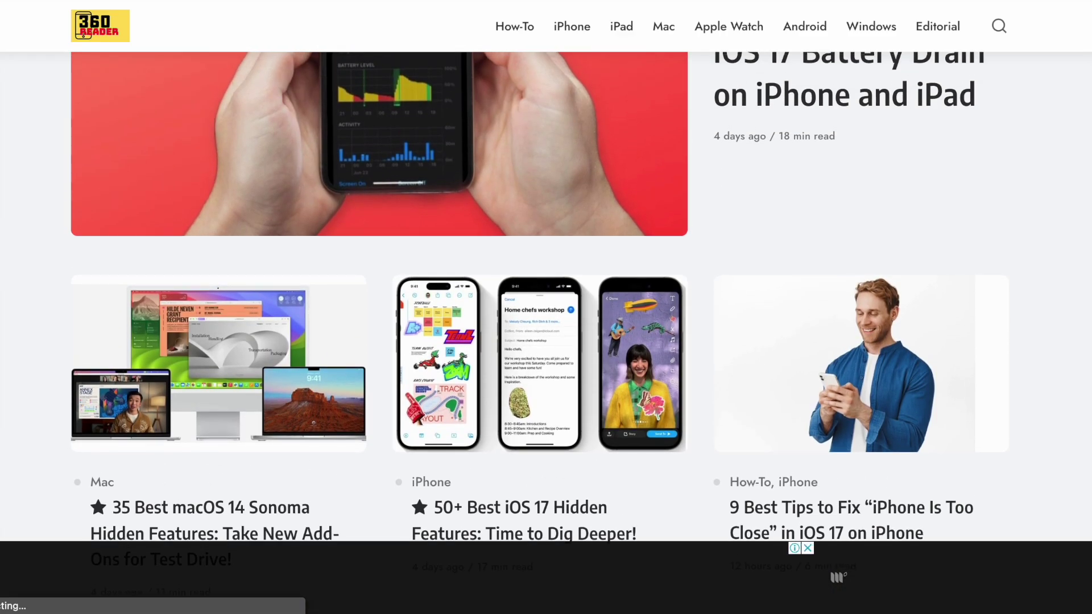
scroll(546, 307, "up", 4)
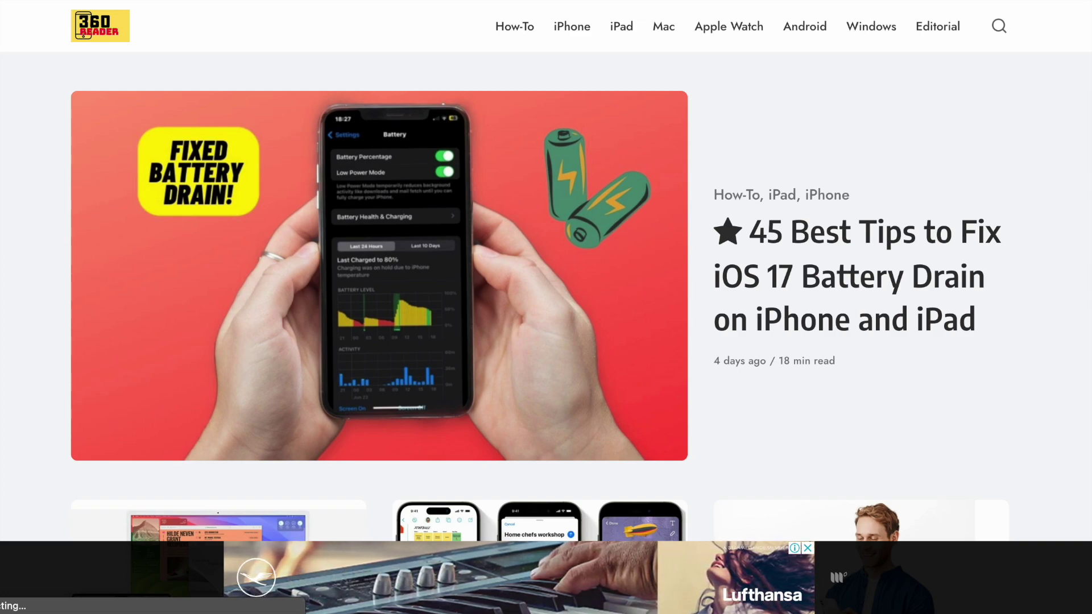
scroll(547, 307, "down", 3)
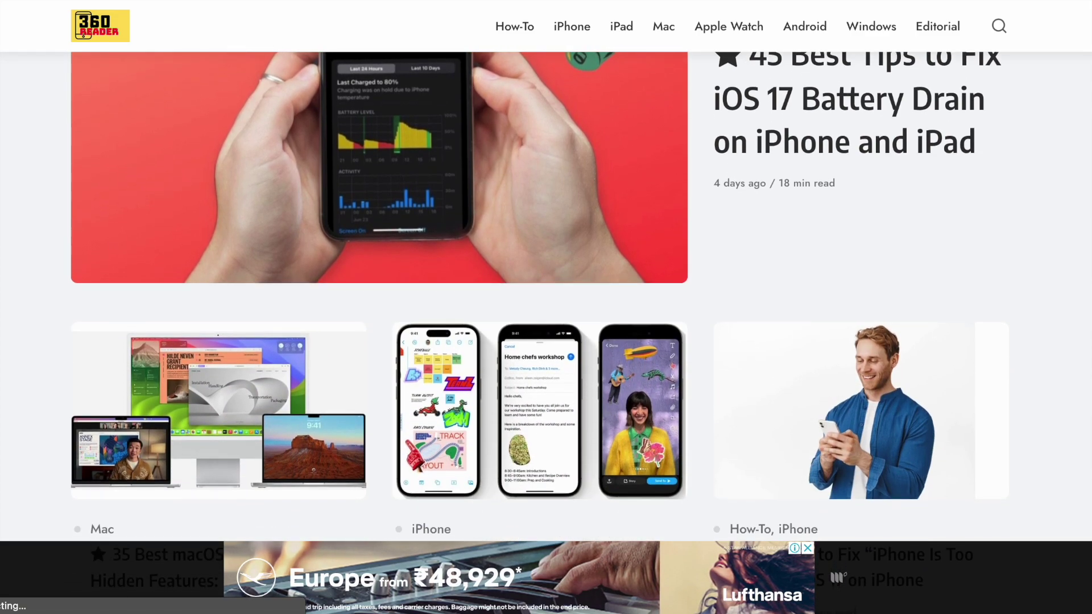
scroll(546, 307, "down", 3)
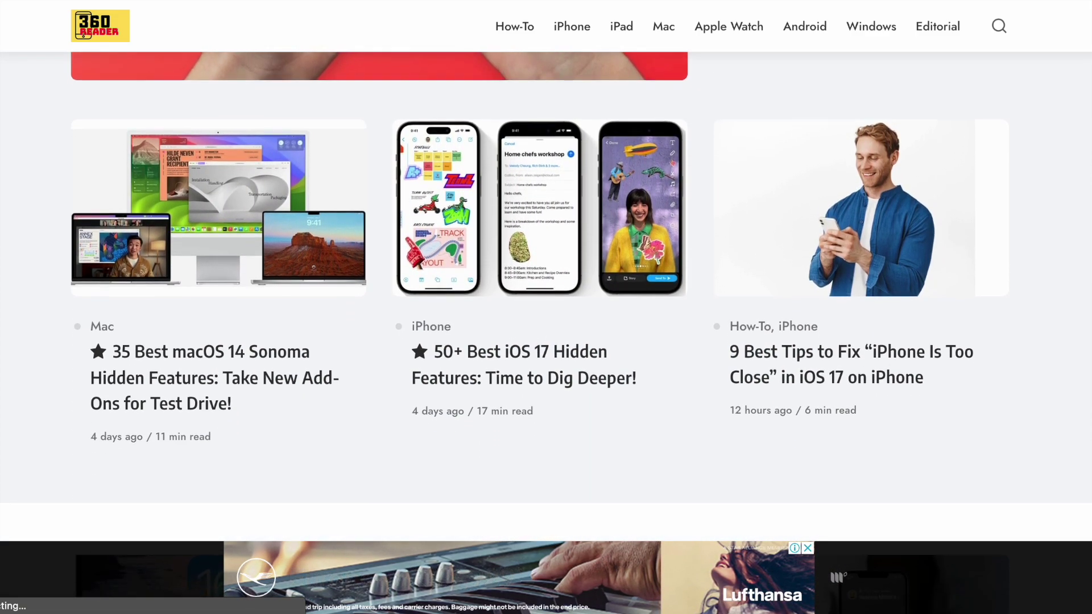
scroll(546, 307, "down", 4)
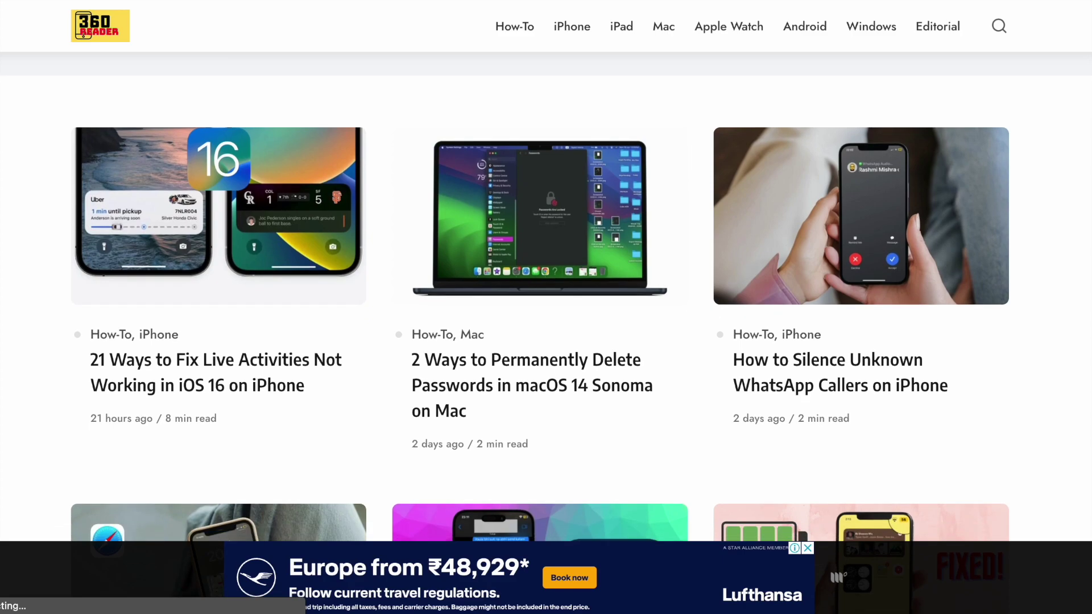
scroll(546, 308, "down", 2)
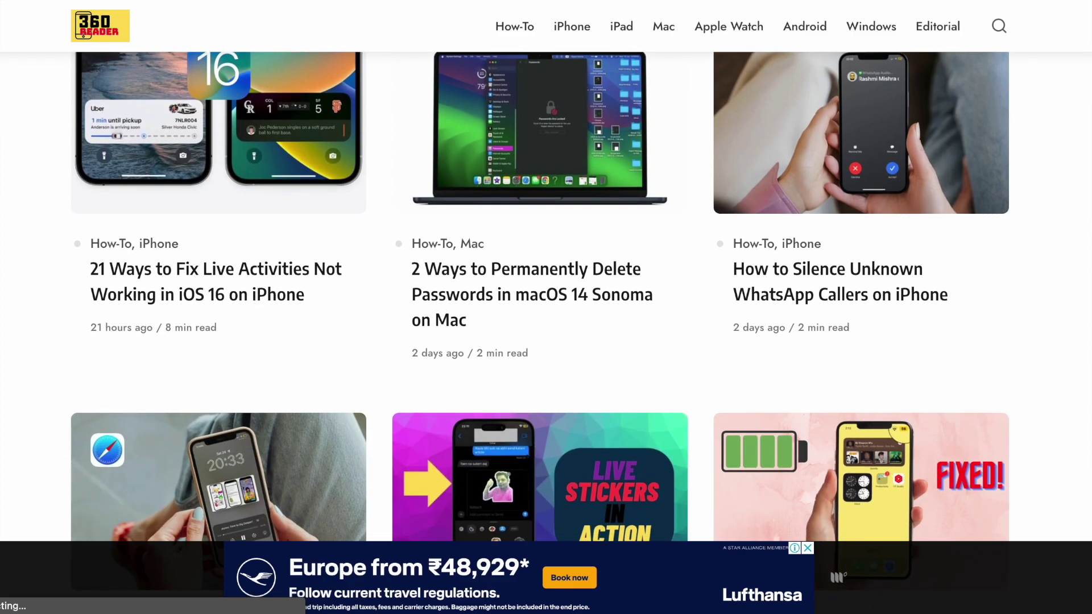
scroll(546, 307, "down", 3)
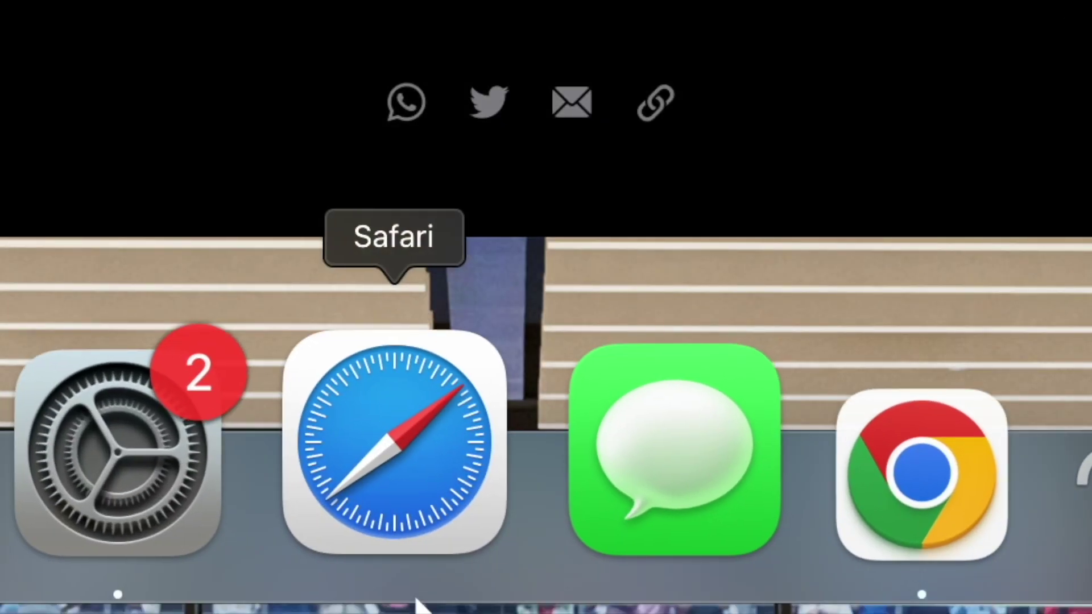
mouse_move(701, 469)
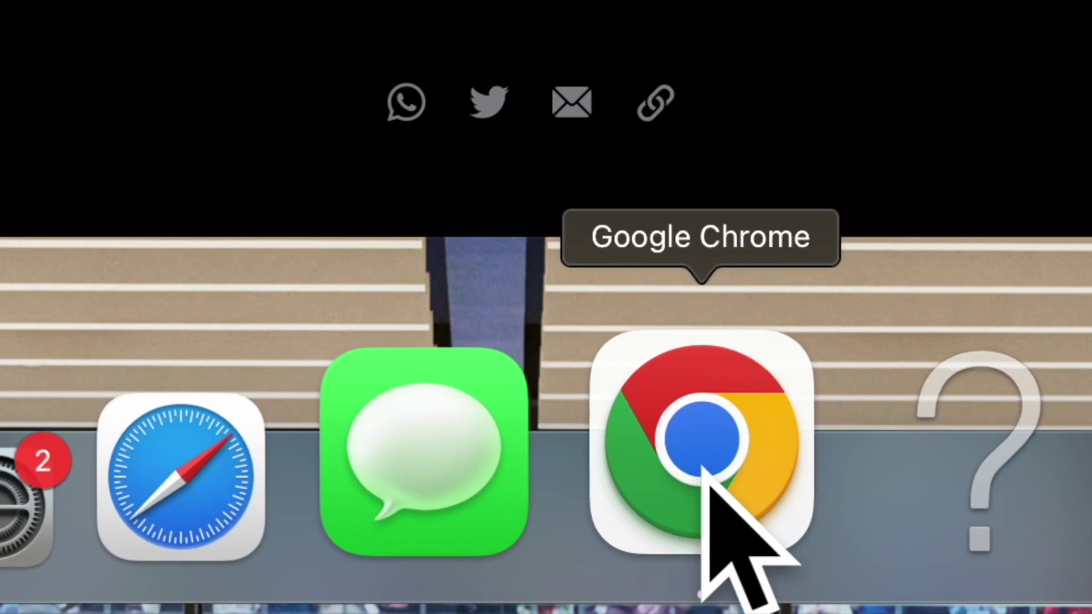
Launch Chrome from the Dock and choose Developer Tools under More Tools
left_click(714, 460)
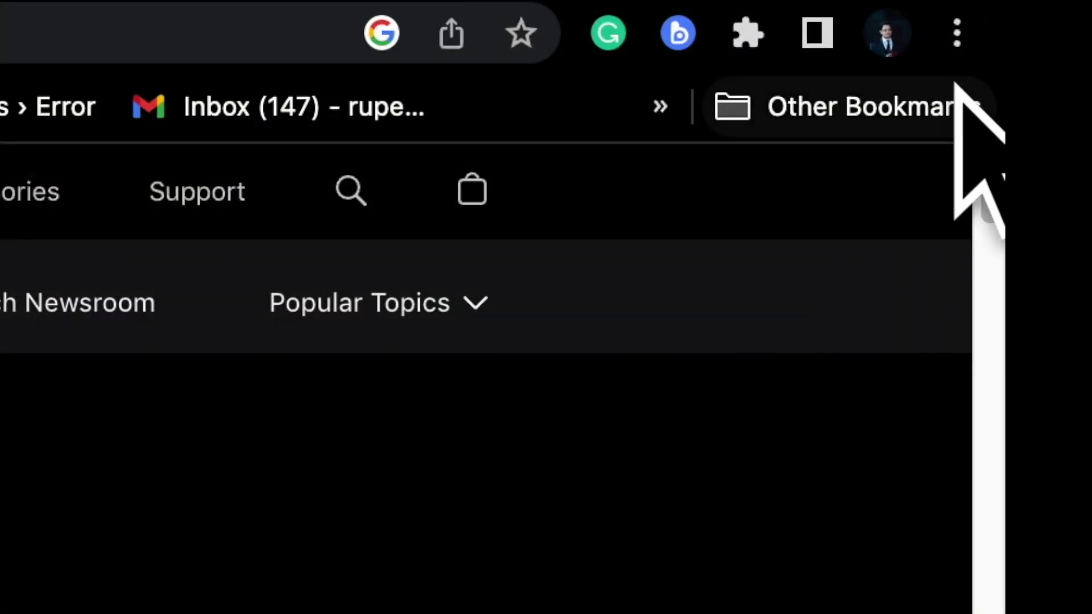
left_click(957, 33)
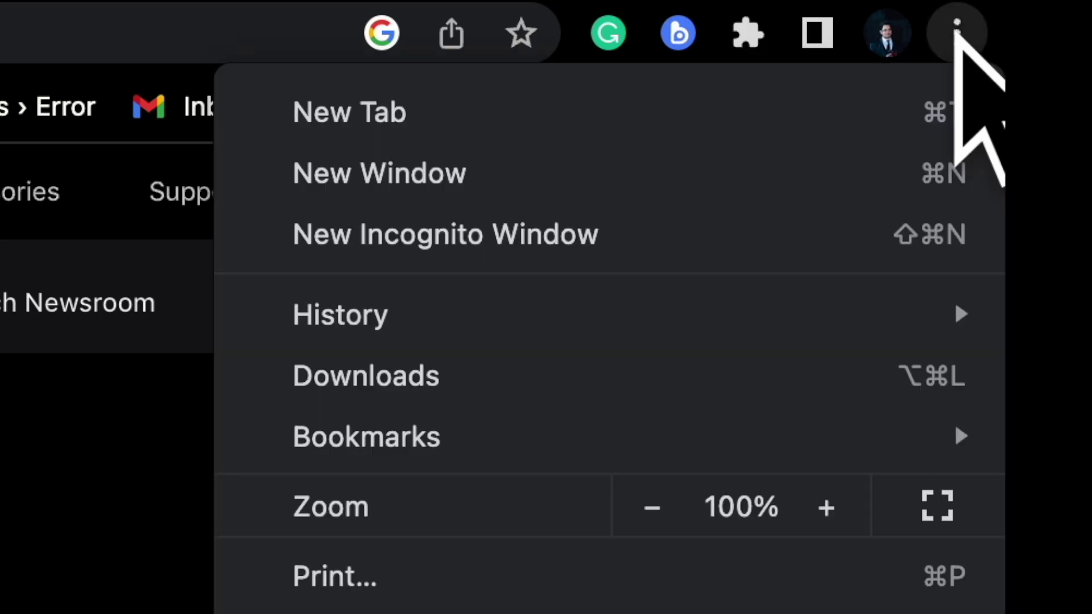
mouse_move(666, 182)
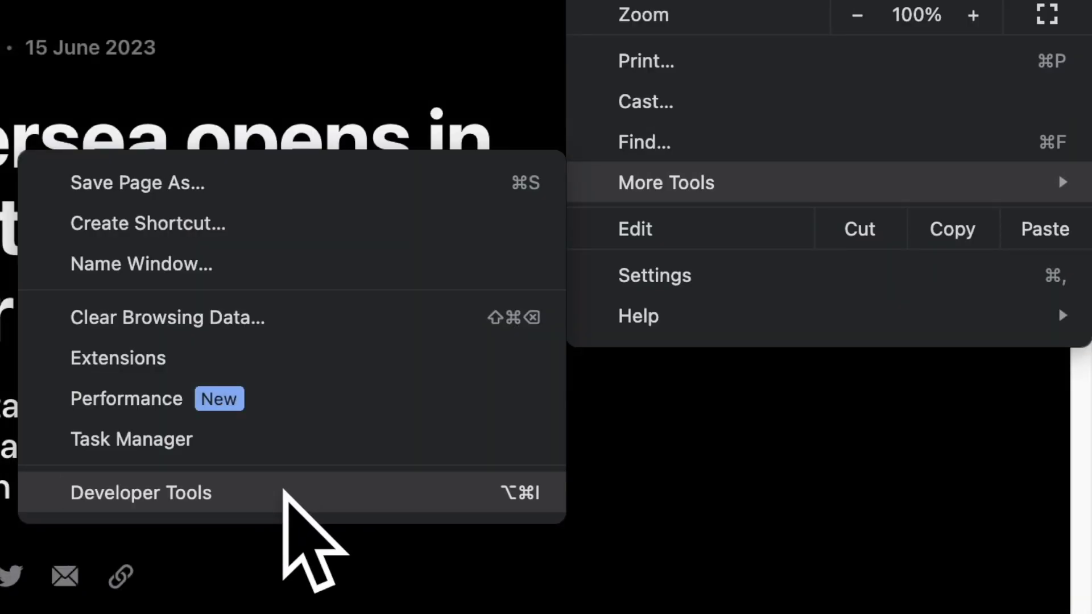
left_click(284, 491)
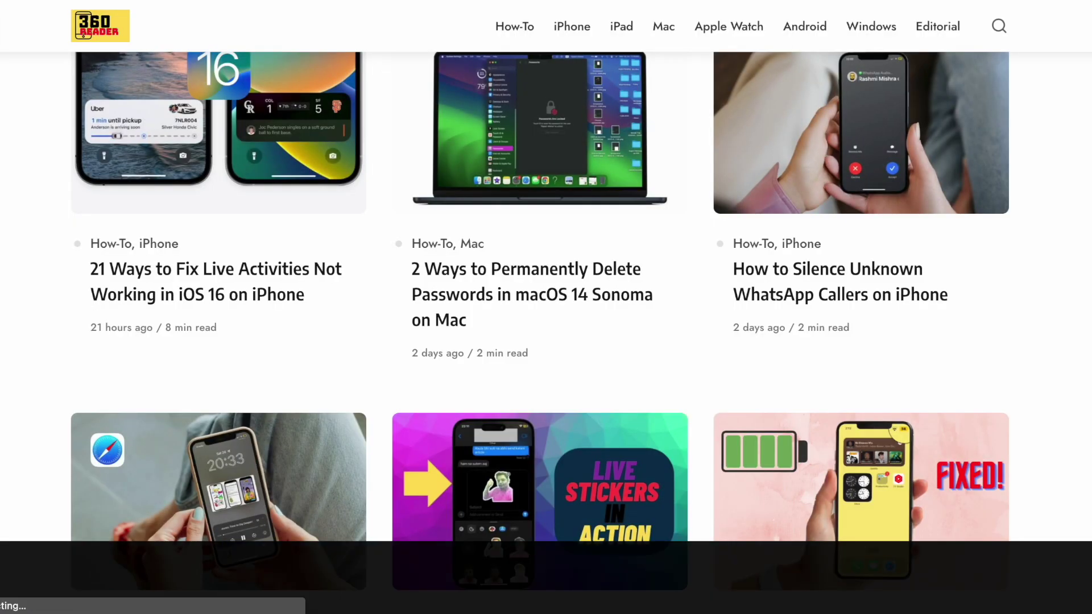
Scroll the 360 Reader homepage down to the Live Activities and battery-drain article rows
scroll(546, 296, "down", 3)
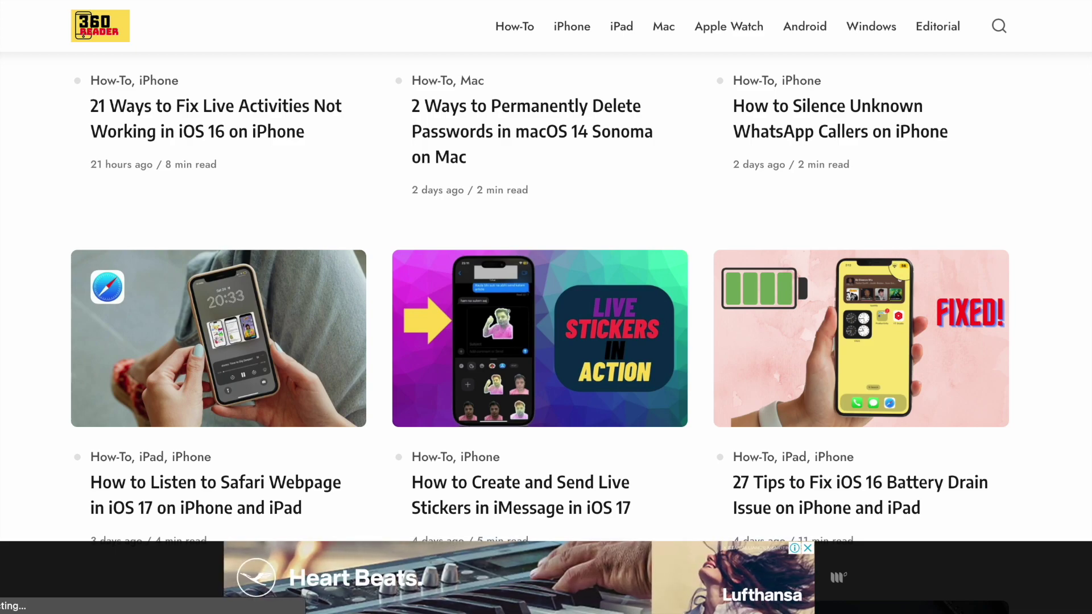
Scroll down to the page-number links and Safari tracking row, then back up slightly
scroll(546, 295, "down", 3)
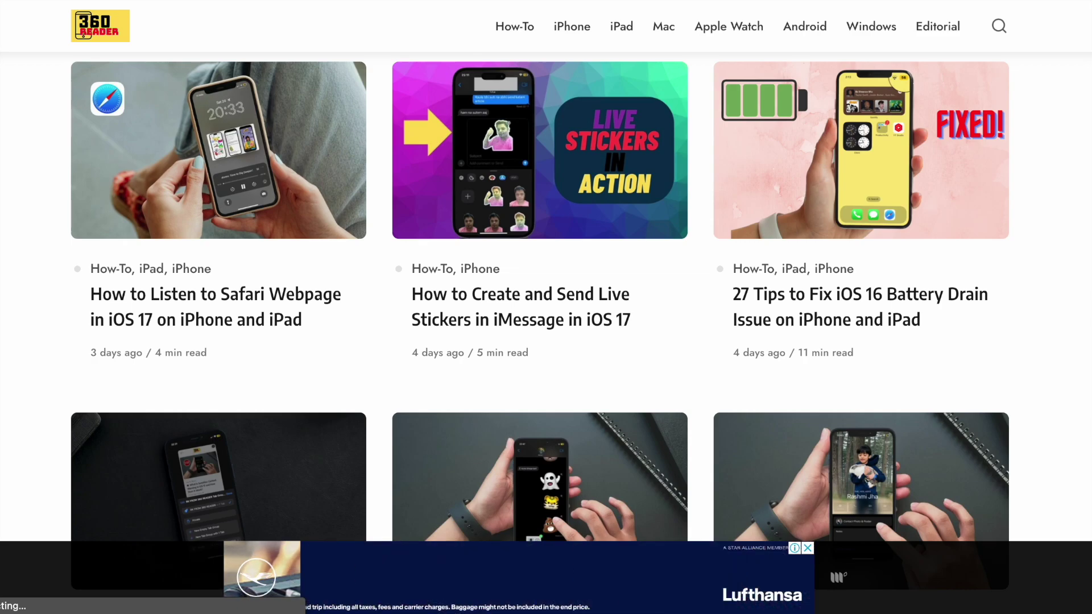
scroll(546, 296, "down", 2)
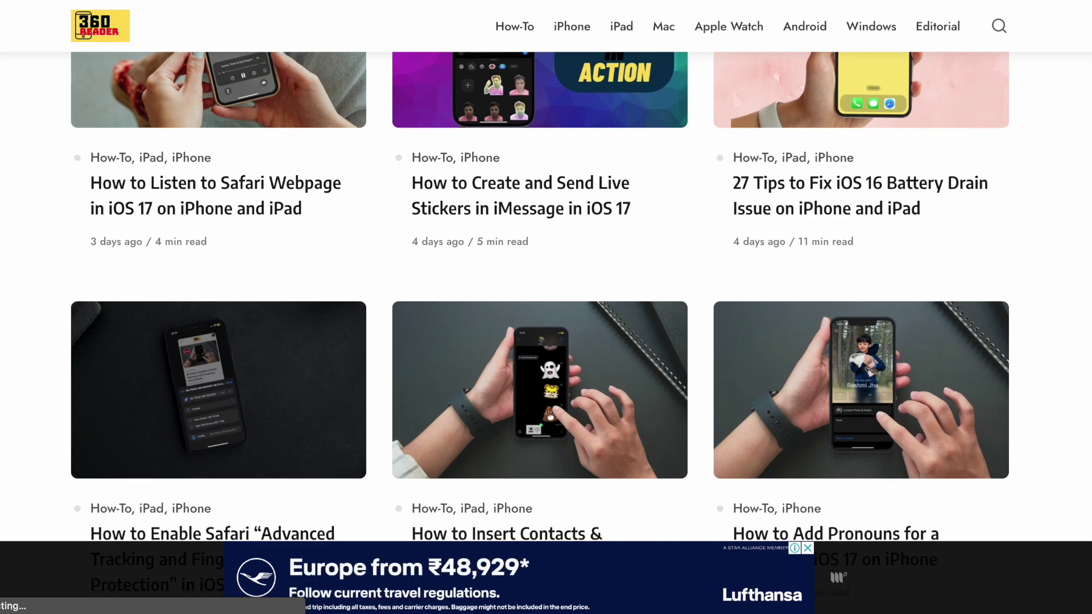
scroll(546, 295, "down", 3)
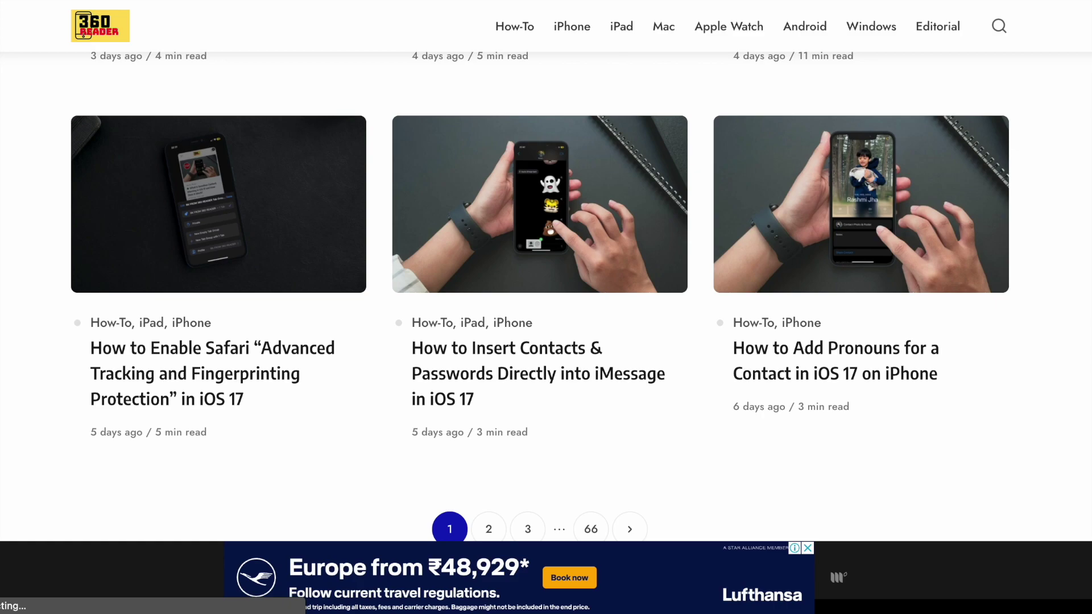
scroll(546, 324, "down", 2)
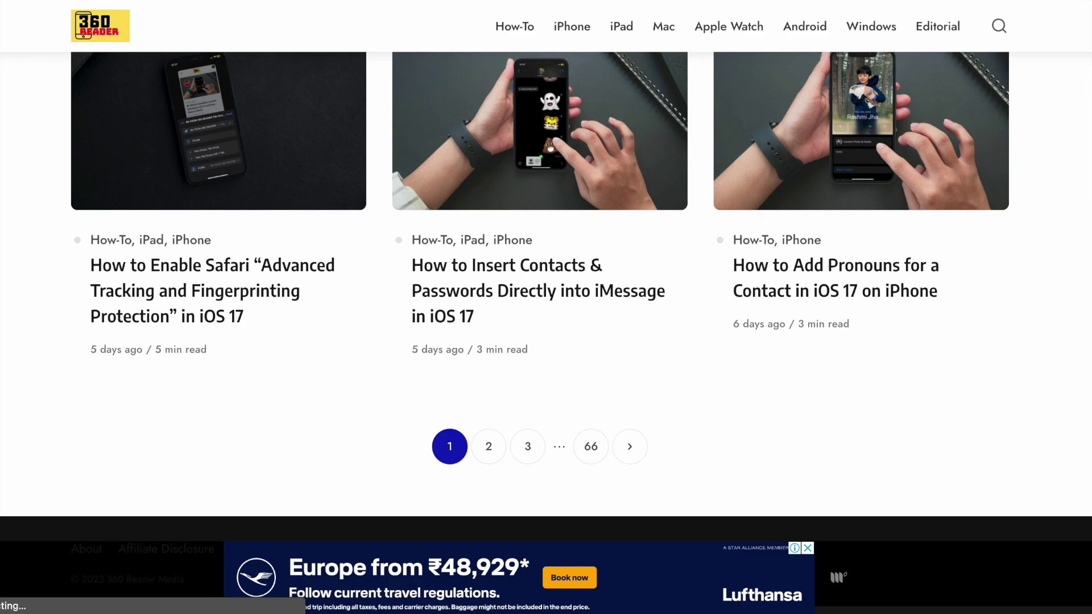
scroll(546, 333, "up", 3)
scroll(546, 332, "up", 1)
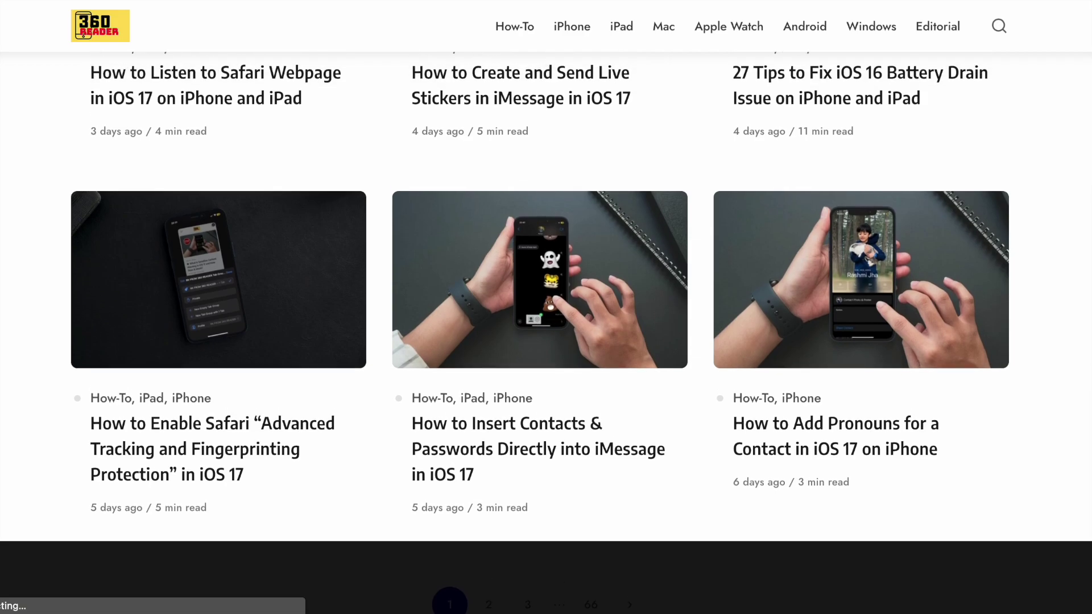
scroll(546, 332, "up", 2)
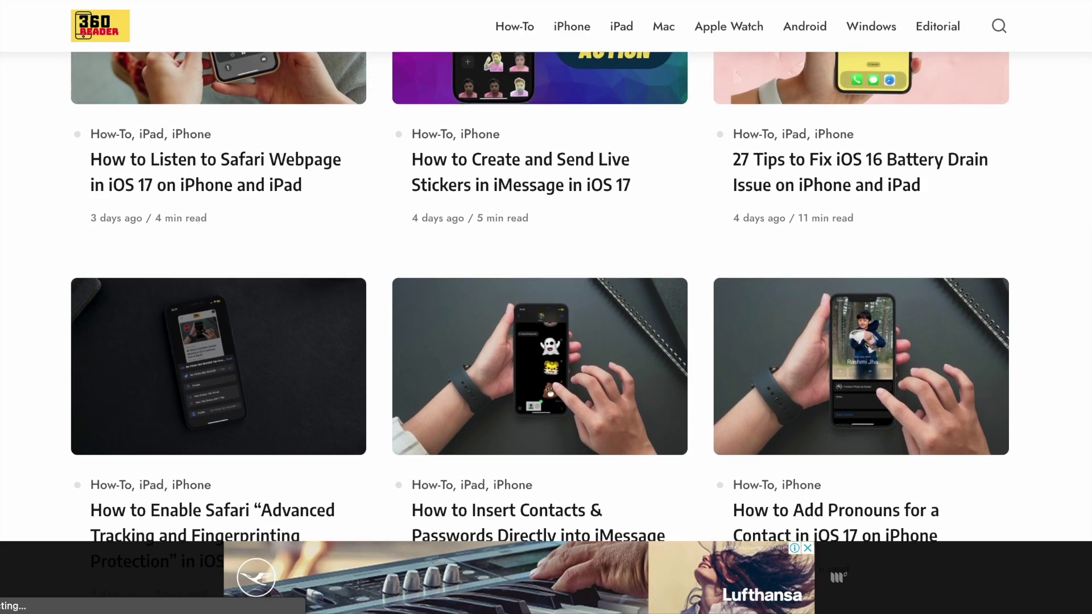